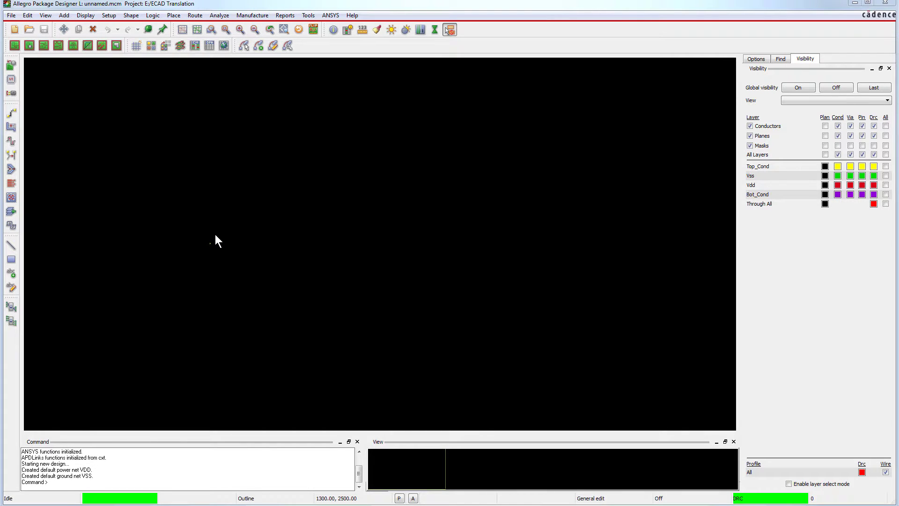
Open bga_wb_final.mcm as a package file from the ECAD Translation folder
click(12, 16)
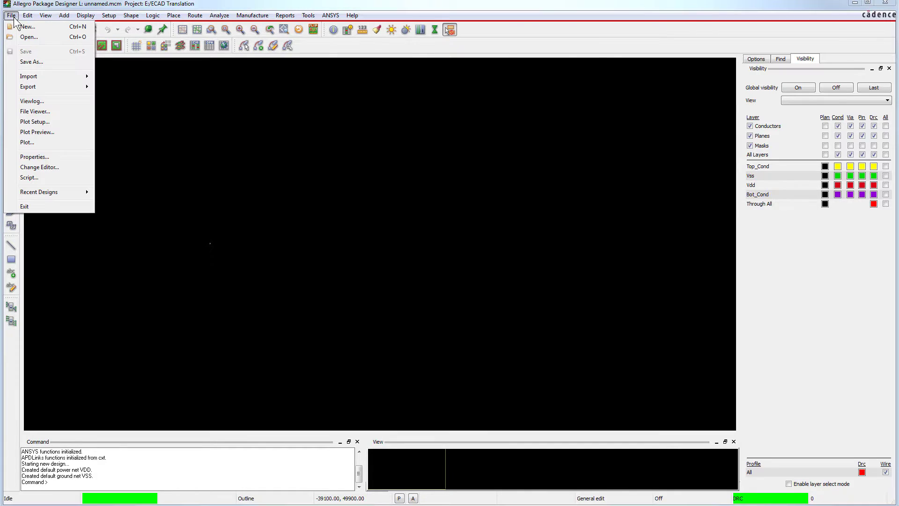
click(29, 38)
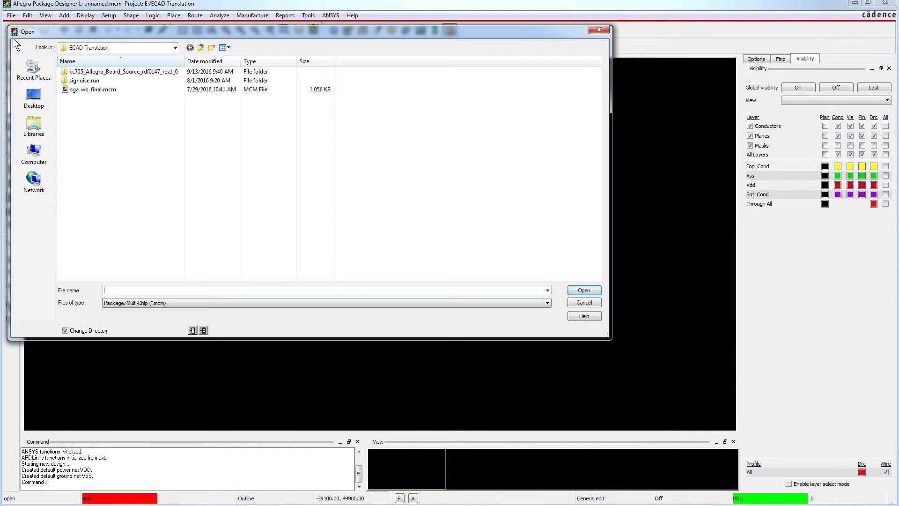
click(68, 89)
click(547, 303)
click(548, 302)
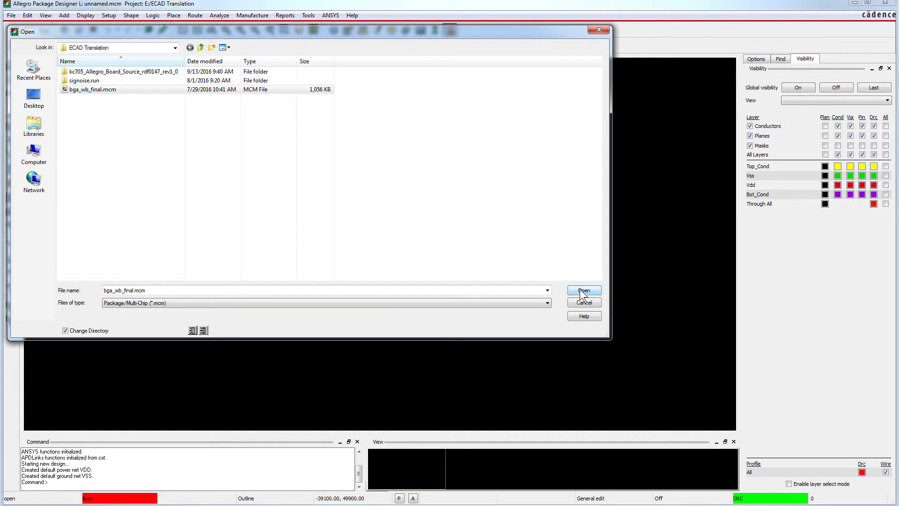
click(583, 291)
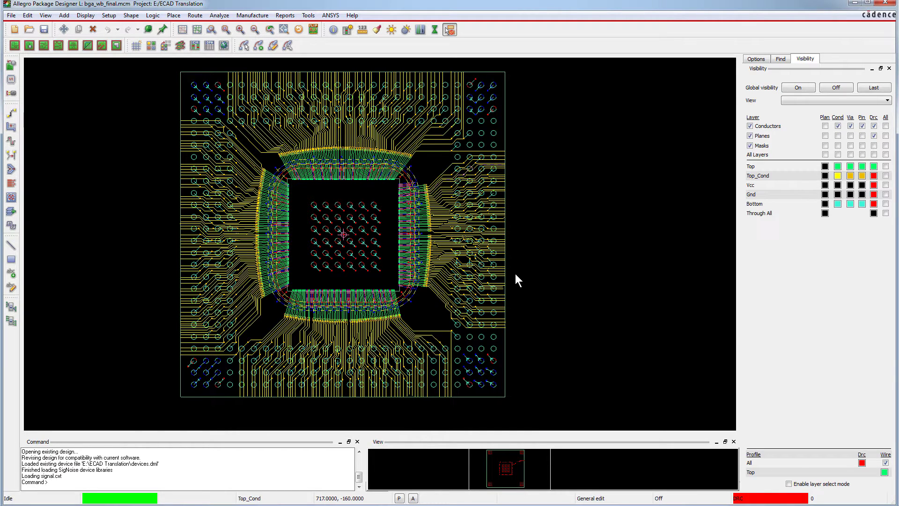
Make all conductor, plane and through-all layers visible in the Visibility tab
click(886, 126)
click(886, 136)
click(885, 155)
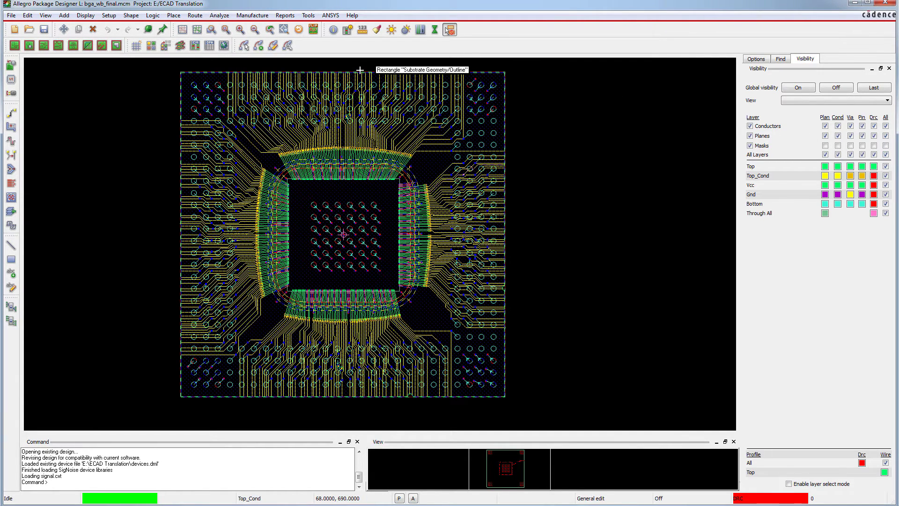
Review the 5-layer, 16.76 mil stackup in the Cross Section Editor without changes
click(180, 45)
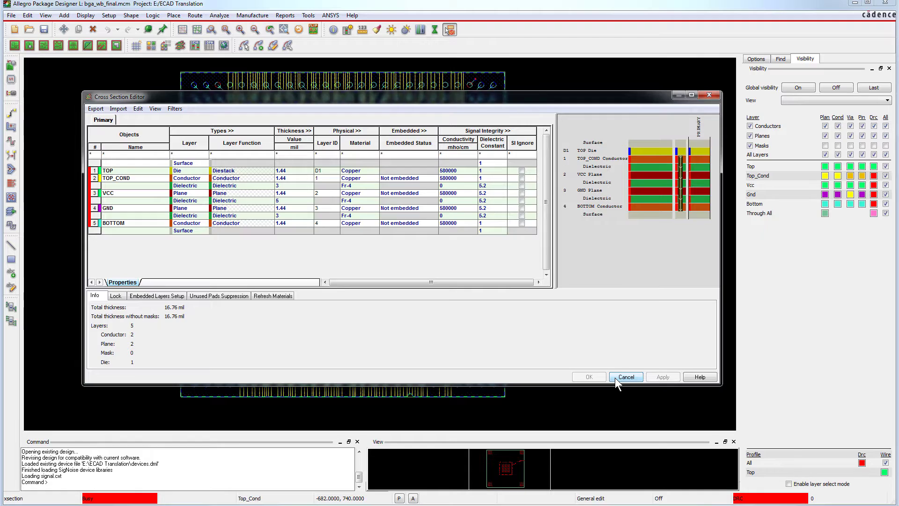
click(780, 442)
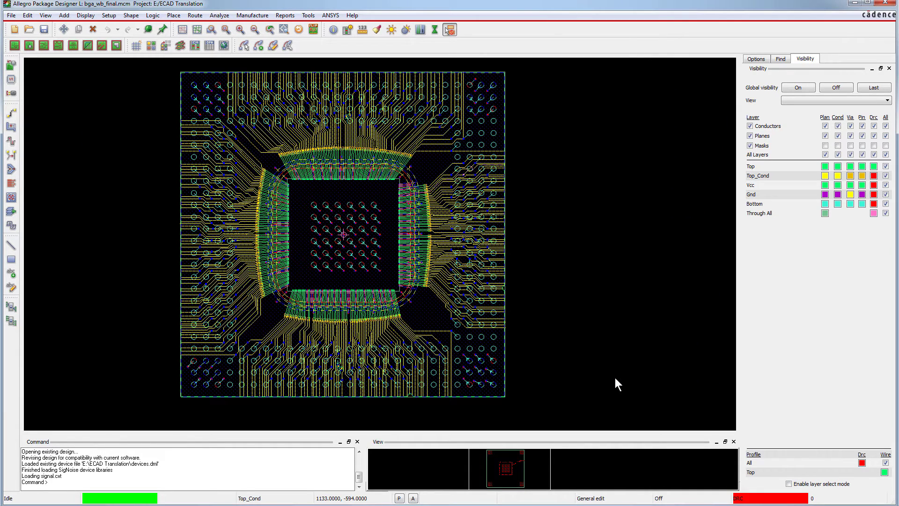
click(283, 16)
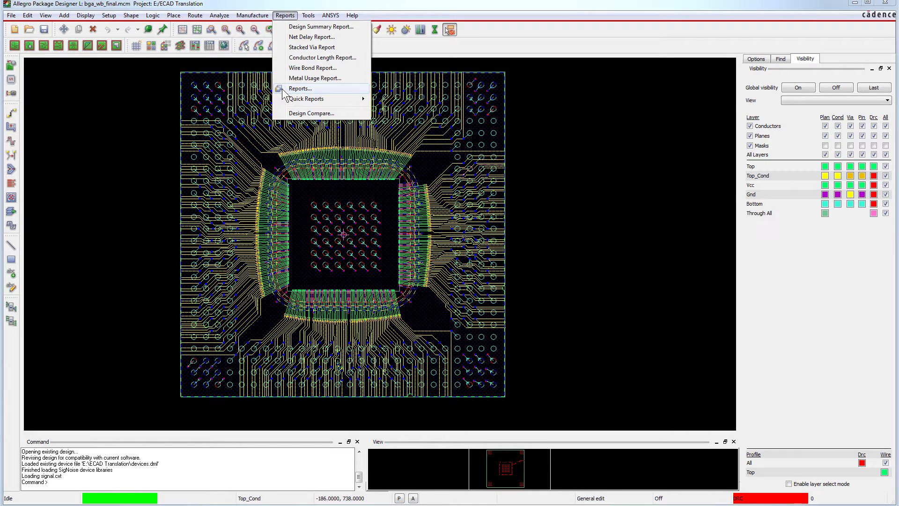
Generate the Component Pin Report of D1 die pins and nets, then set it aside
click(299, 88)
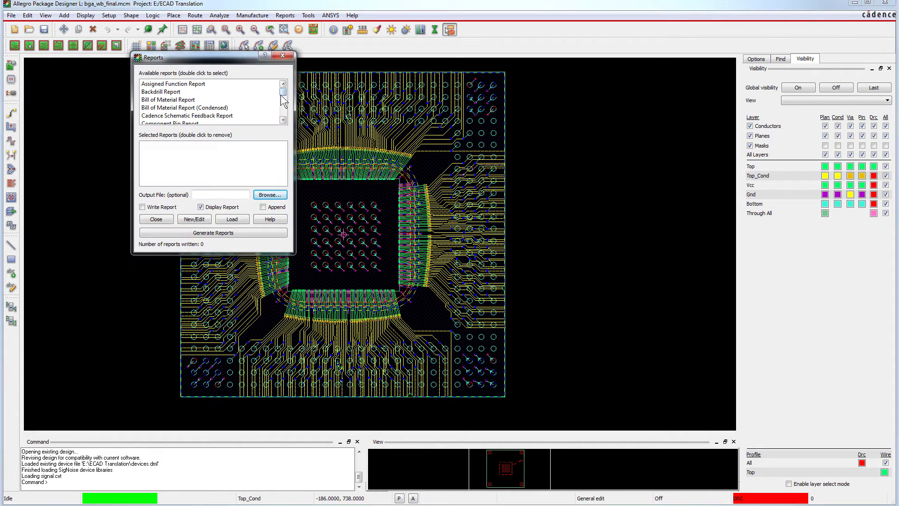
click(282, 120)
double_click(197, 116)
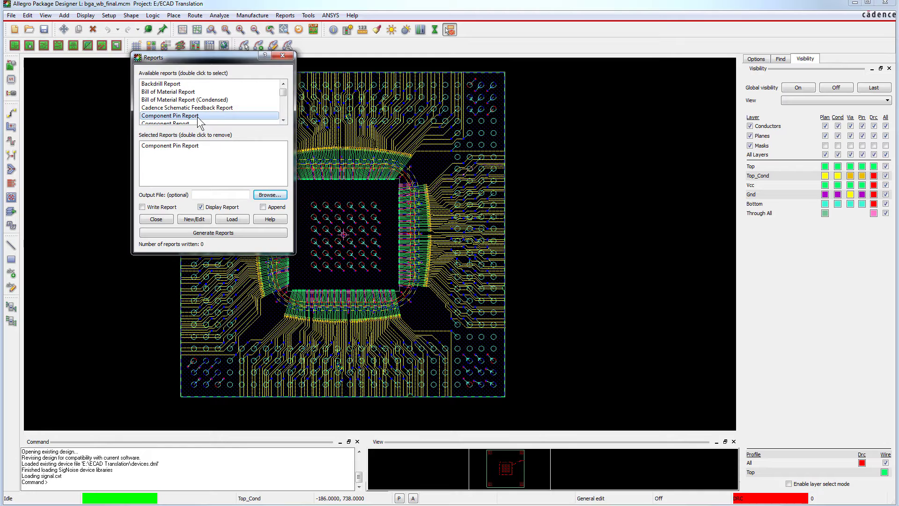
click(202, 233)
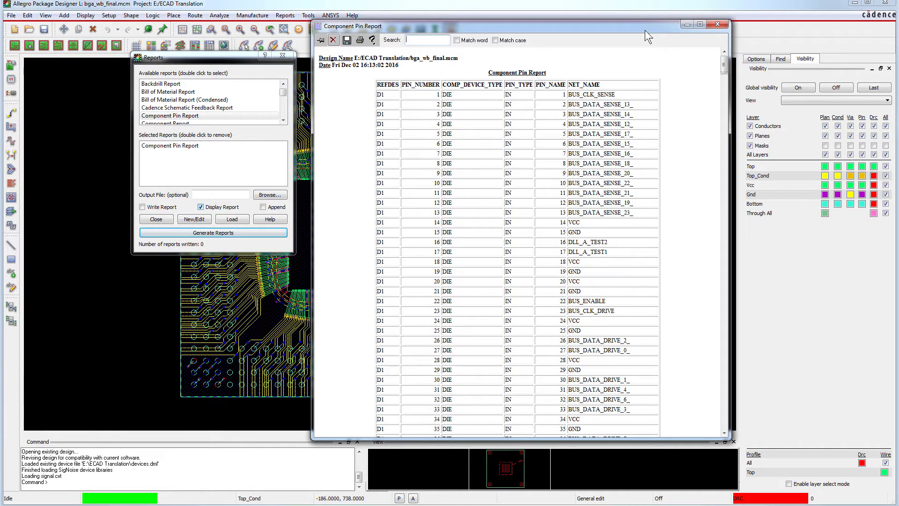
mouse_move(725, 67)
mouse_down()
mouse_move(725, 77)
mouse_move(724, 65)
mouse_up()
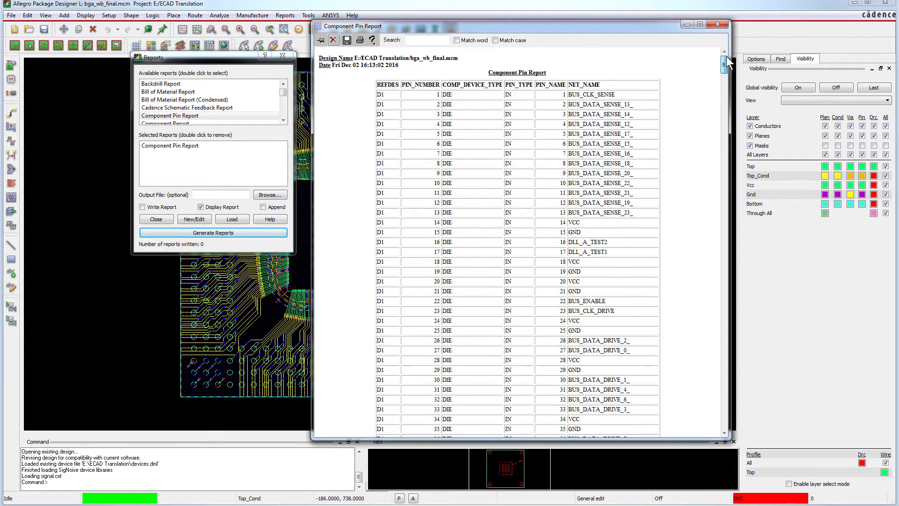
click(685, 24)
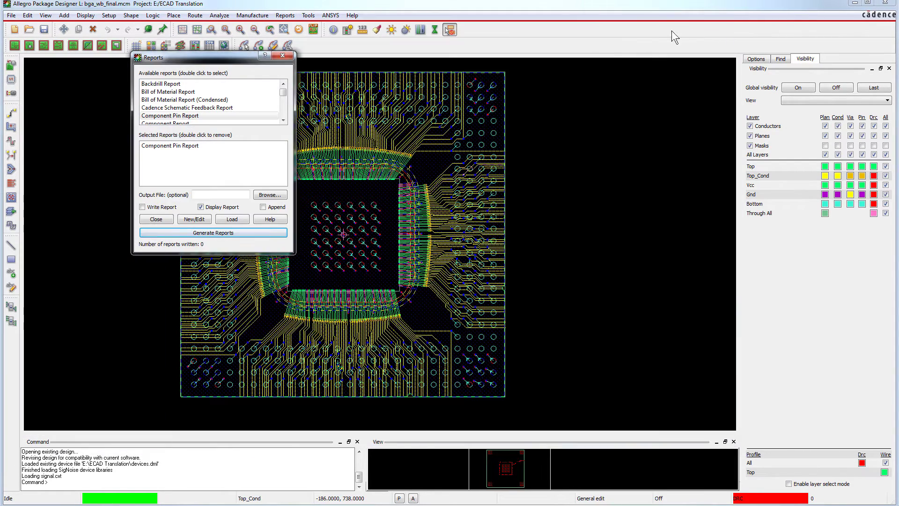
click(283, 56)
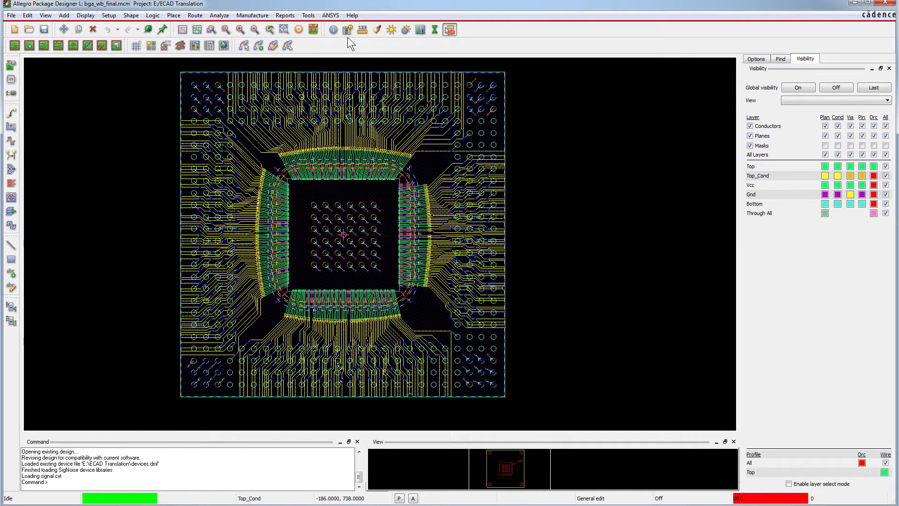
Launch SIwave with ALinks from the package, keeping Use Reference Designators checked
click(331, 16)
mouse_move(330, 27)
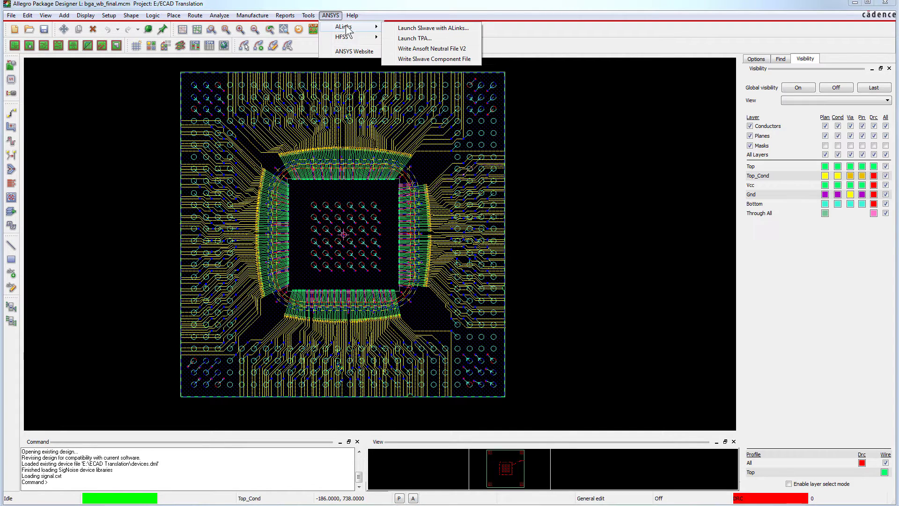
click(473, 28)
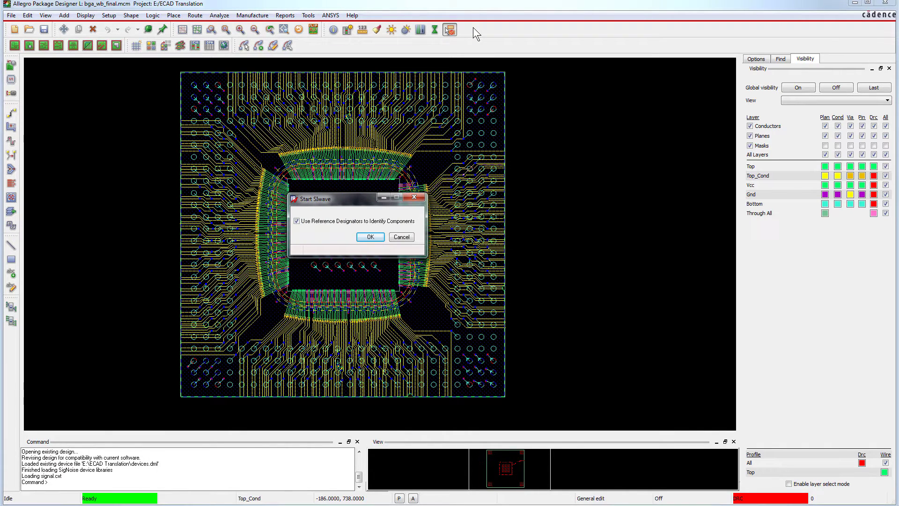
click(370, 238)
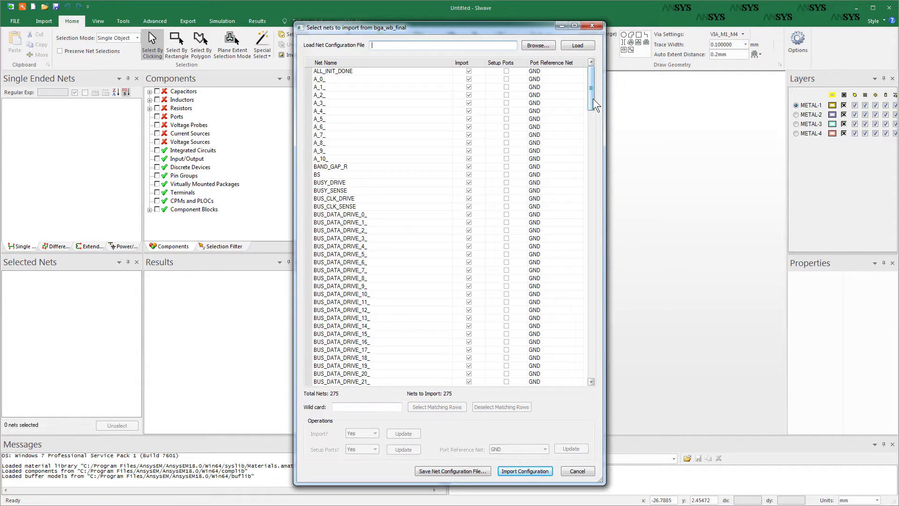
Import all 275 nets into SIwave and show every layer so the planes appear
mouse_move(593, 99)
mouse_down()
mouse_move(599, 198)
mouse_move(591, 380)
mouse_move(596, 273)
mouse_up()
click(520, 471)
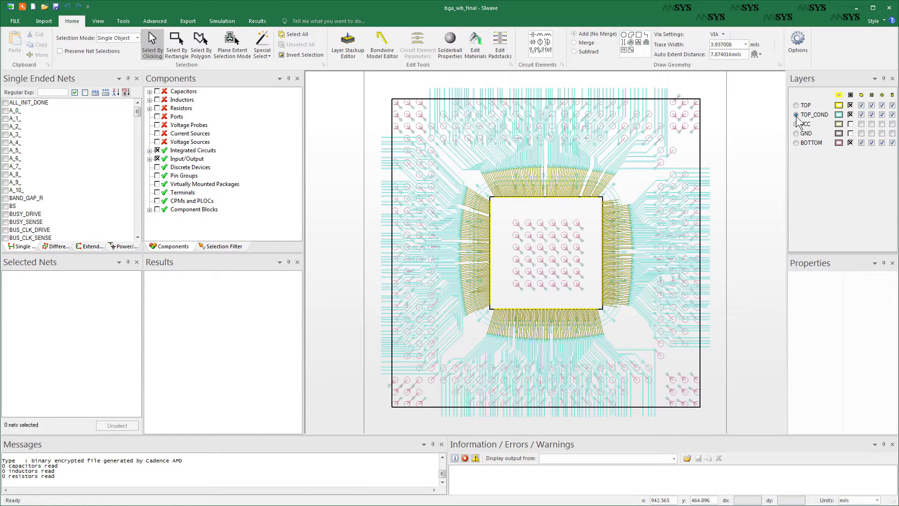
click(851, 96)
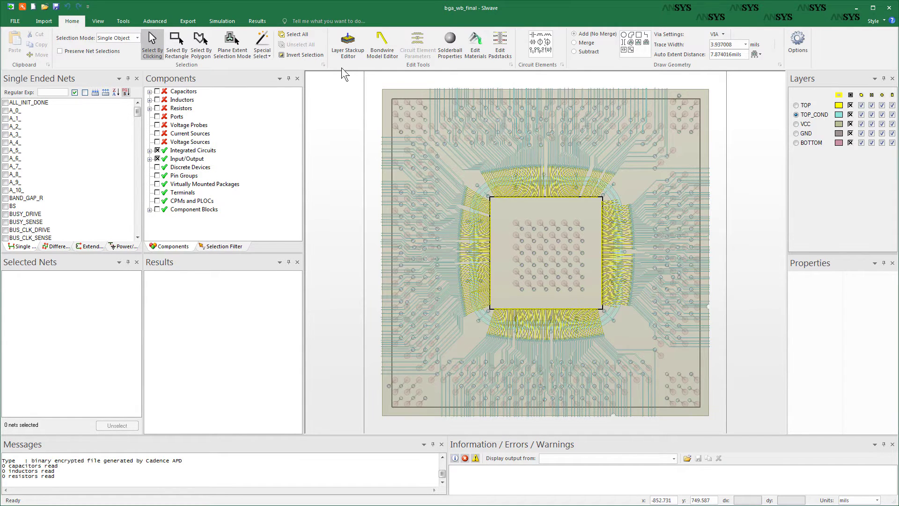
click(350, 47)
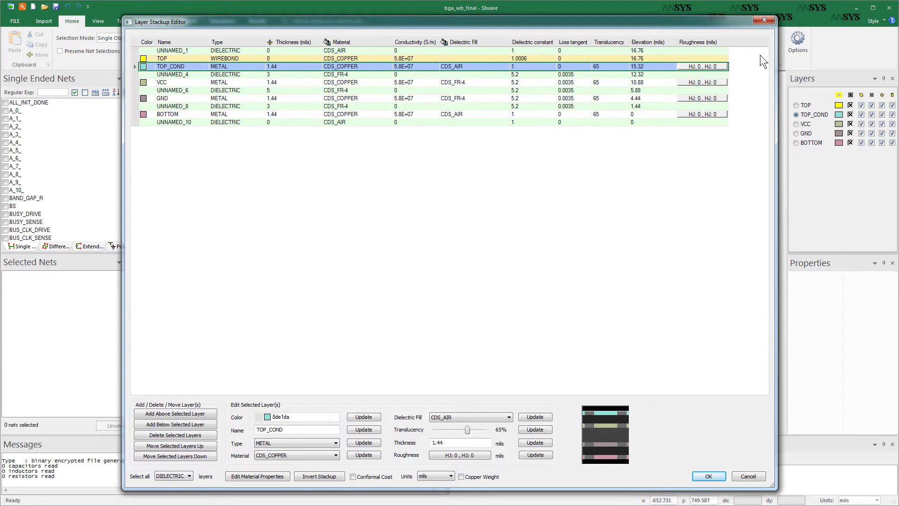
click(743, 475)
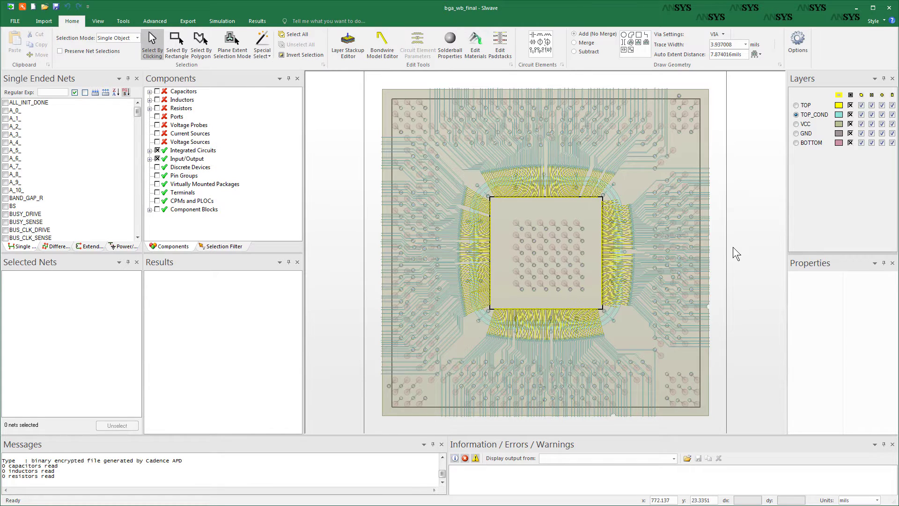
Show the DUMMY net from the Single Ended Nets list in the layout
drag(138, 113, 136, 172)
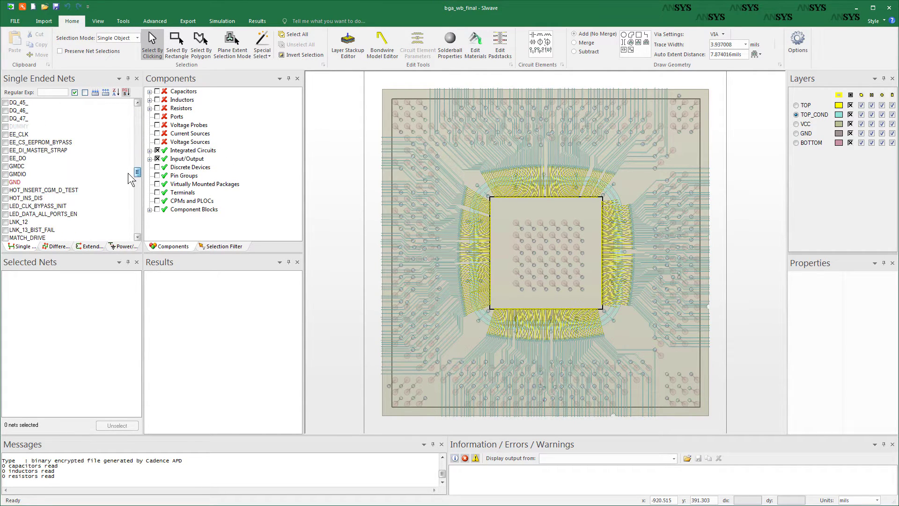
click(11, 127)
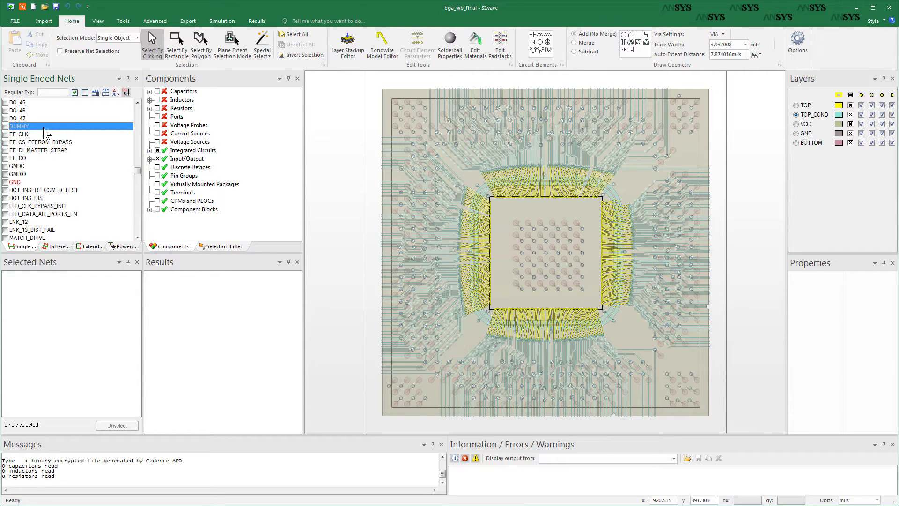
right_click(45, 133)
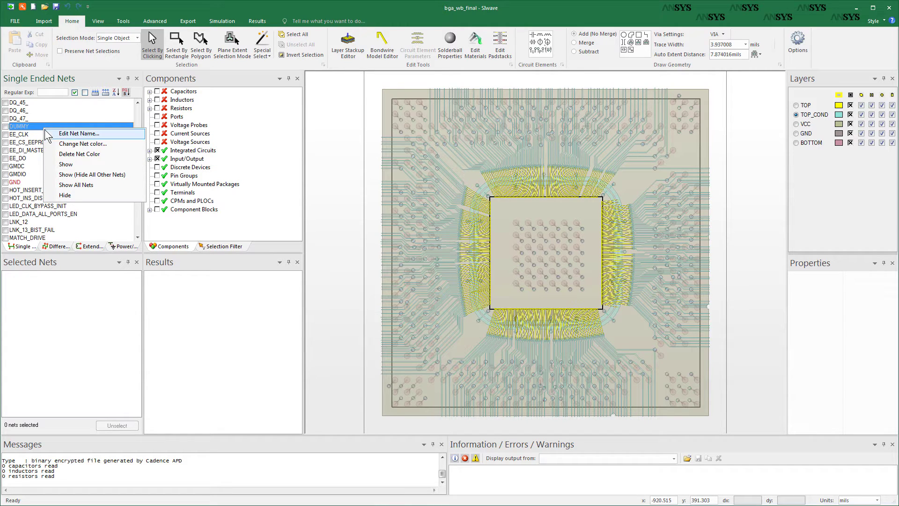
click(62, 165)
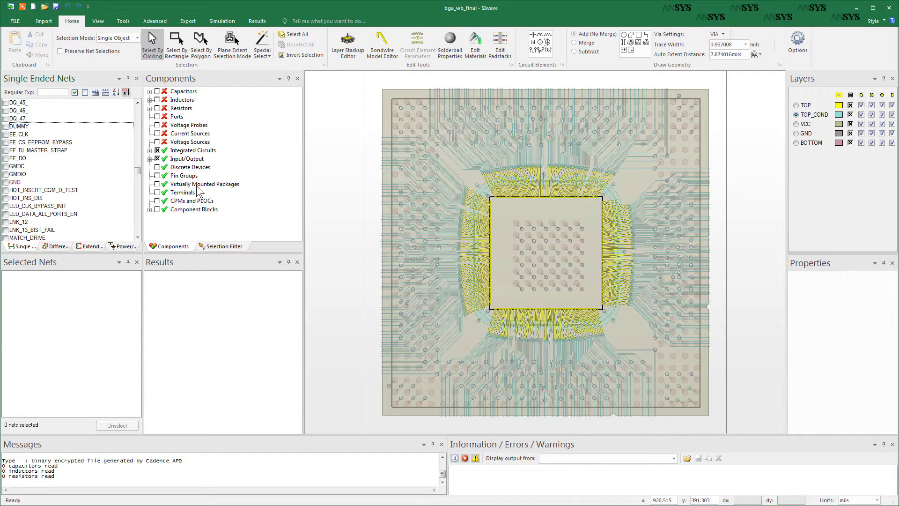
drag(137, 171, 139, 190)
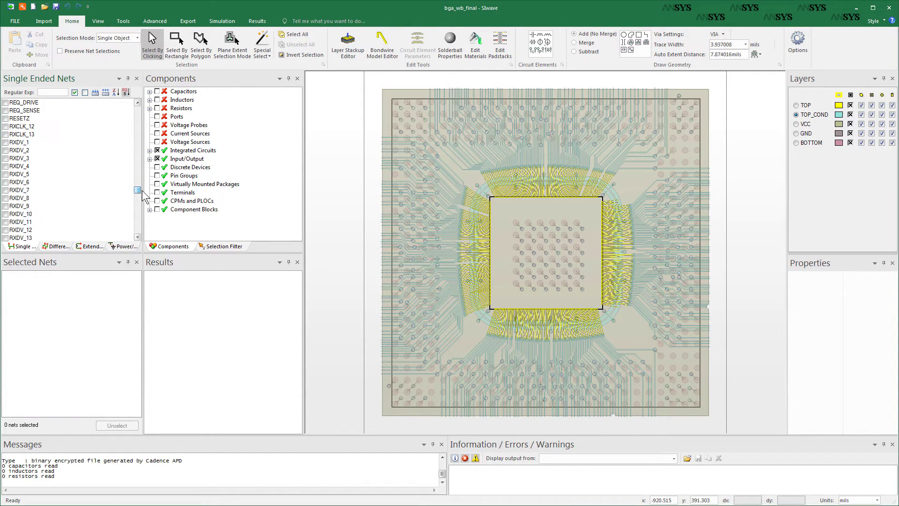
List D1's pins under Integrated Circuits > DIE and scan the report for unconnected balls like Y26
click(150, 151)
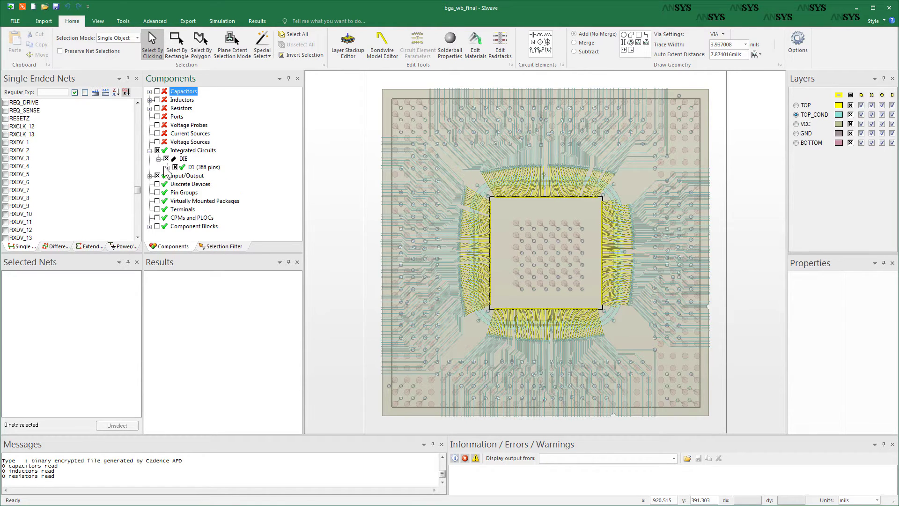
click(159, 159)
drag(248, 255, 247, 413)
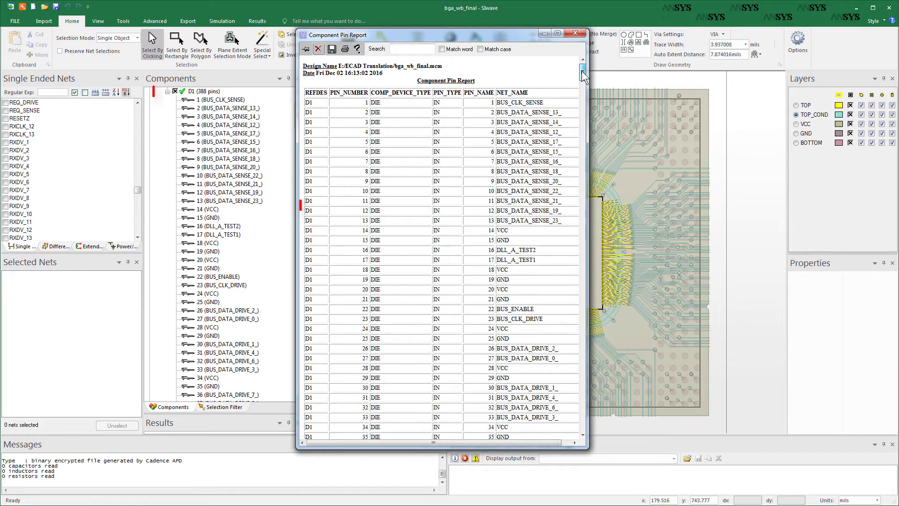
drag(583, 75, 585, 253)
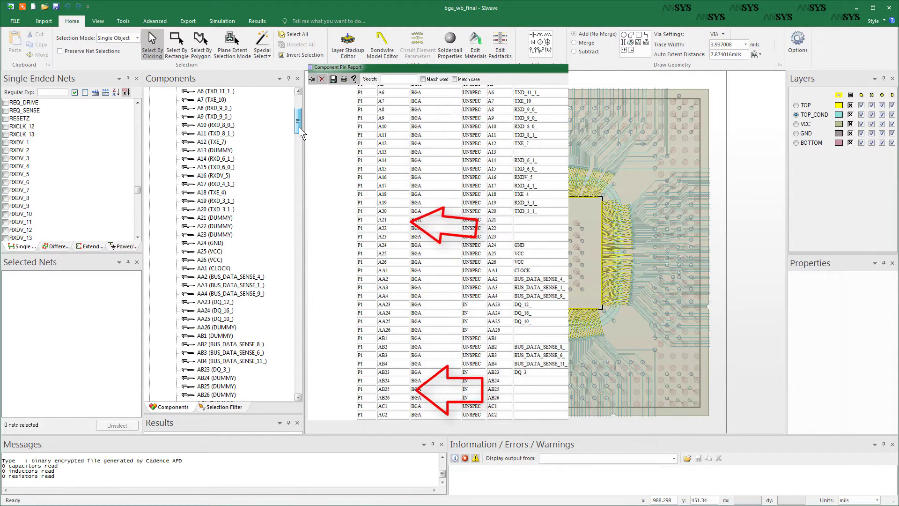
scroll(298, 127, down, 1)
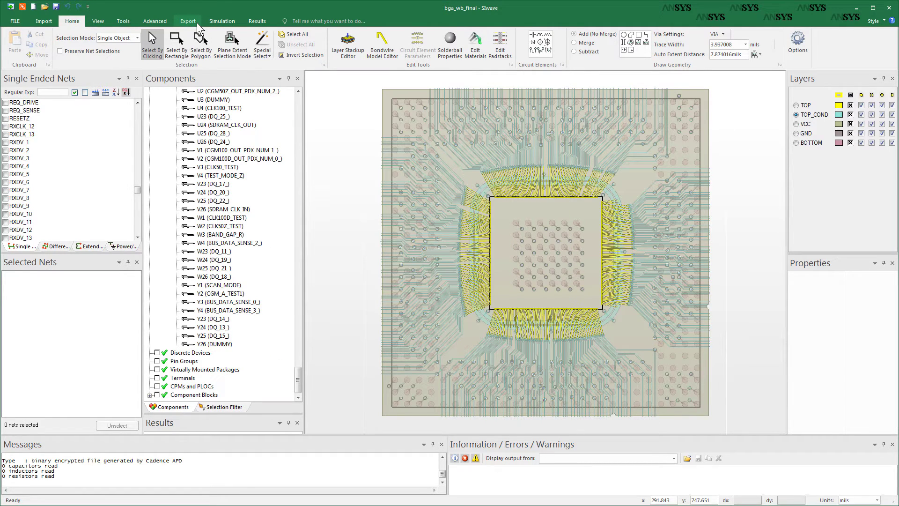
Export bga_wb_final to HFSS 3D Layout with Automatic (recommended) net selection
click(189, 21)
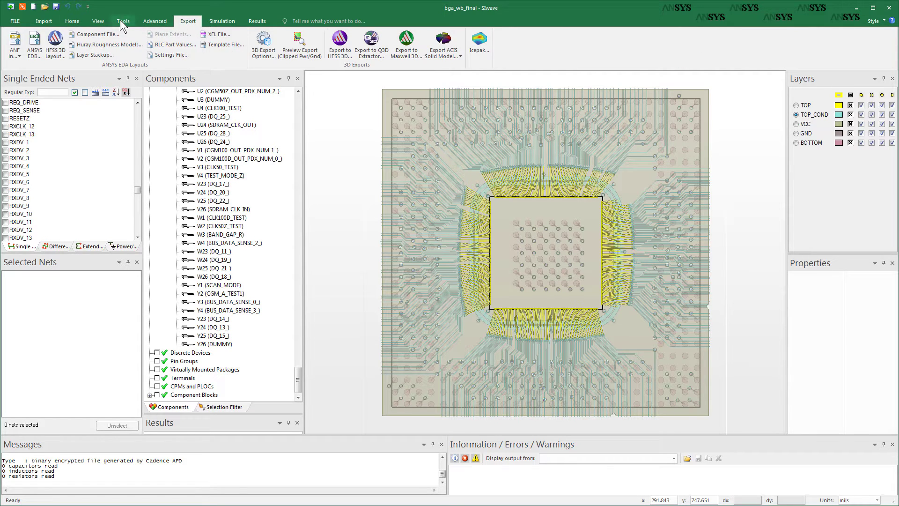
click(55, 47)
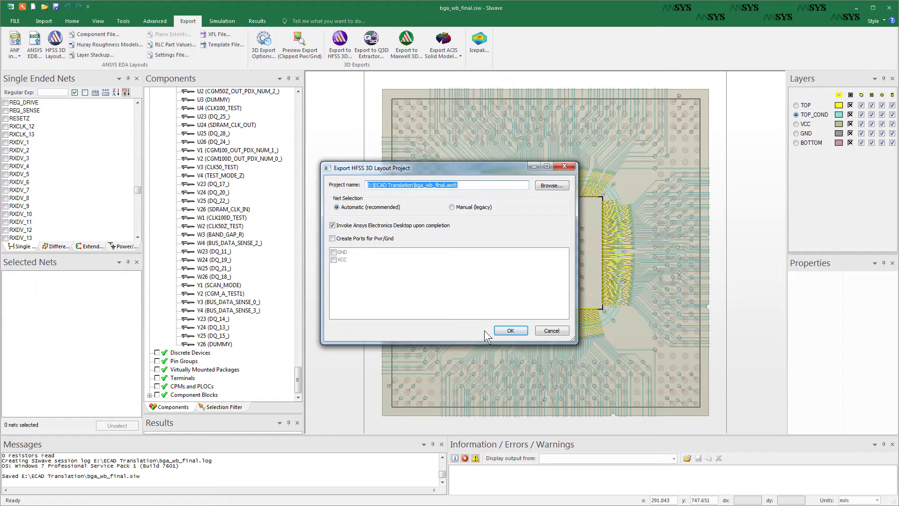
click(511, 331)
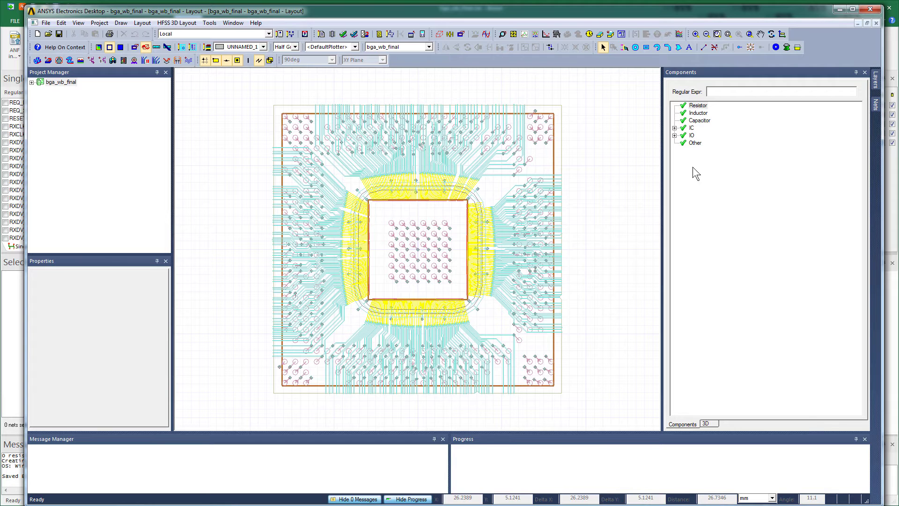
Expand bga_wb_final down to Excitations to list its ports, and rotate the layout about 45 degrees
click(33, 85)
click(41, 91)
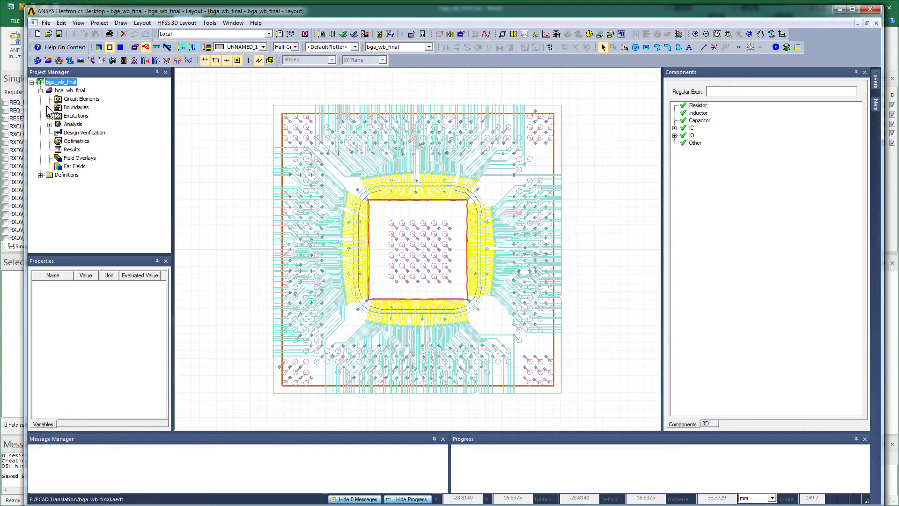
click(49, 124)
drag(167, 94, 171, 239)
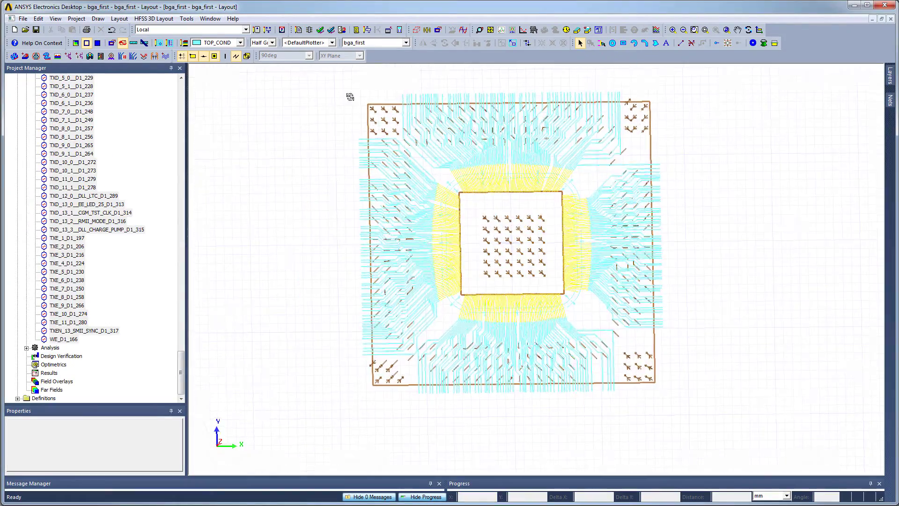
drag(350, 97, 534, 316)
scroll(534, 317, up, 6)
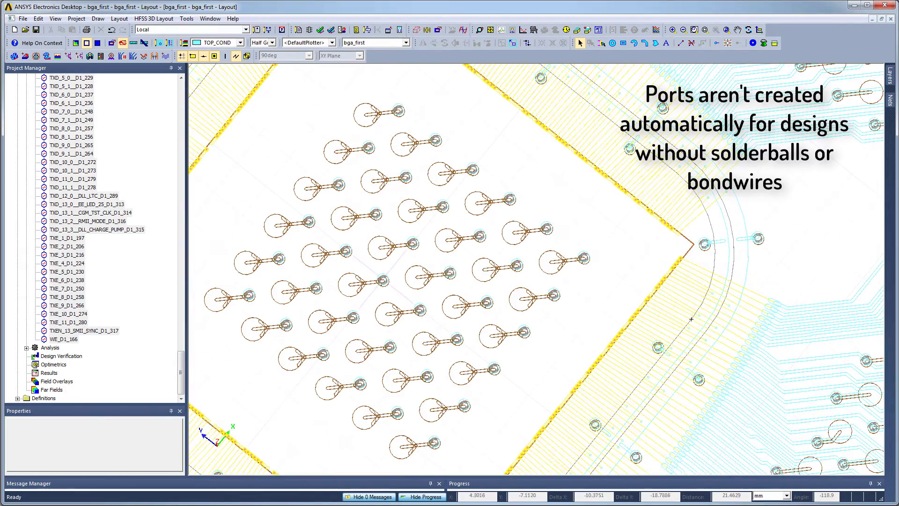
Zoom the layout onto one die port chosen under Excitations
scroll(678, 189, up, 5)
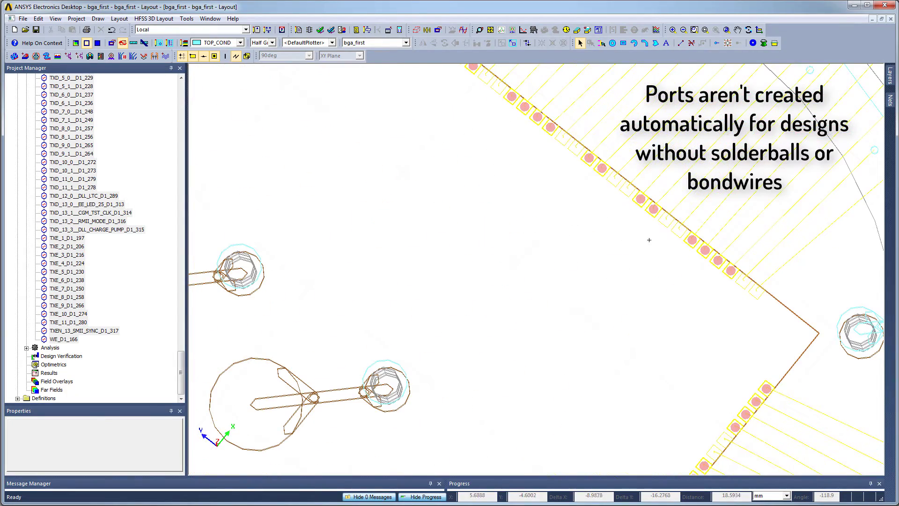
scroll(621, 225, down, 8)
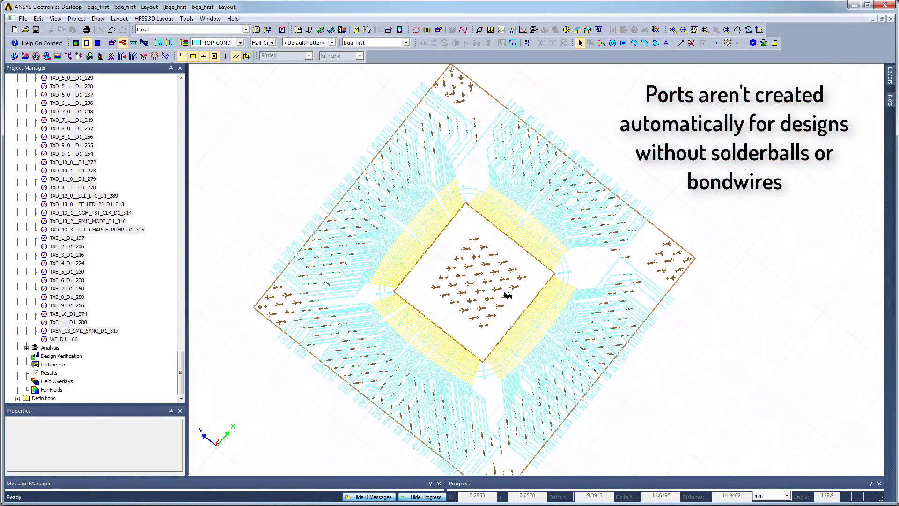
click(88, 205)
right_click(88, 204)
click(107, 236)
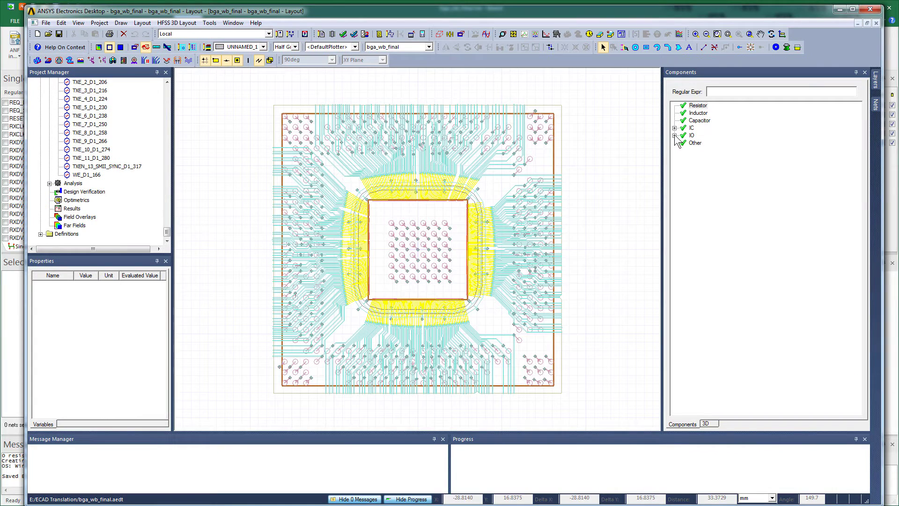
Expand IC > DIE and IO > BGA to show die D1 (379 pins) and BGA P1 (335 pins)
click(675, 128)
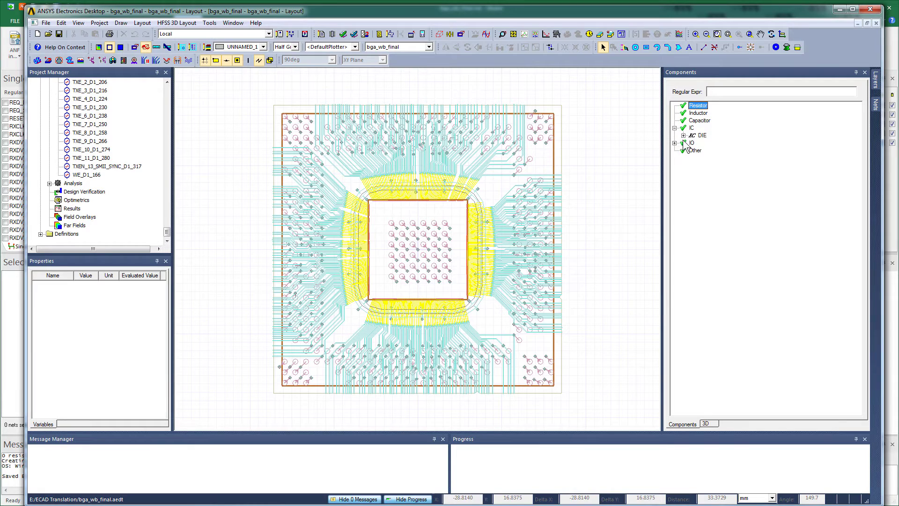
click(684, 136)
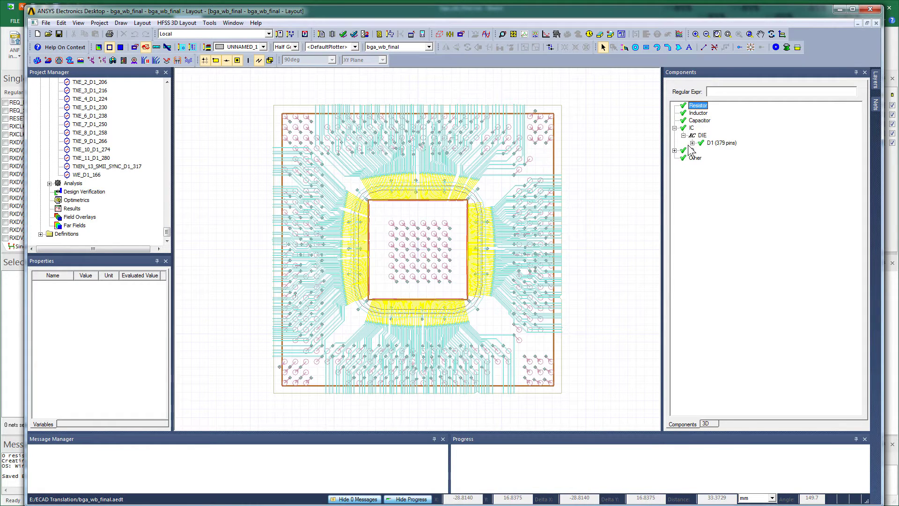
click(675, 151)
click(683, 158)
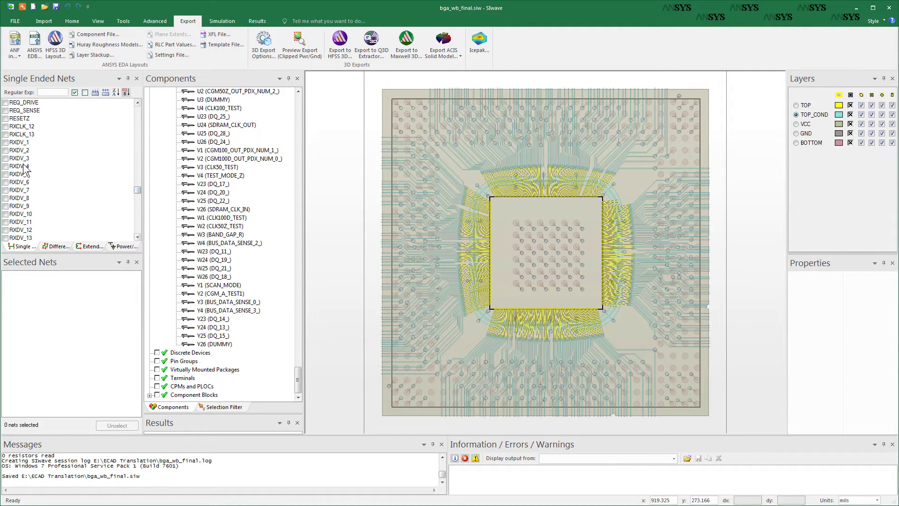
Check nets ALL_INIT_DONE, A_0_ and A_1_, then clear the net selection
drag(139, 192, 137, 109)
click(5, 103)
click(5, 111)
click(6, 119)
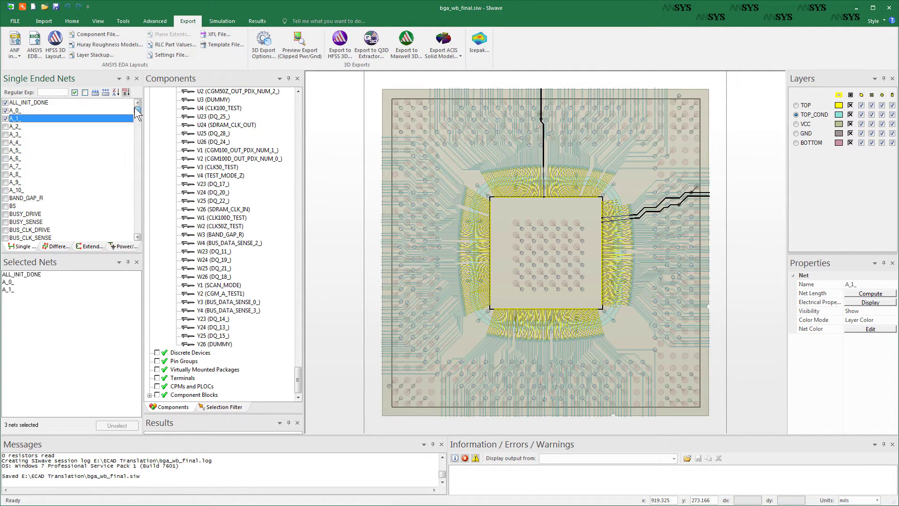
click(762, 150)
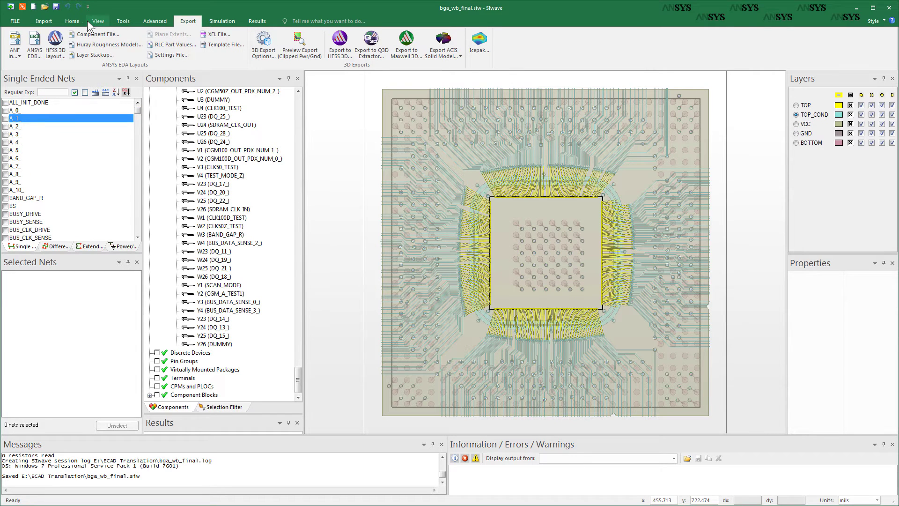
Select all 275 nets and bring up the Export HFSS 3D Layout Project dialog
click(73, 21)
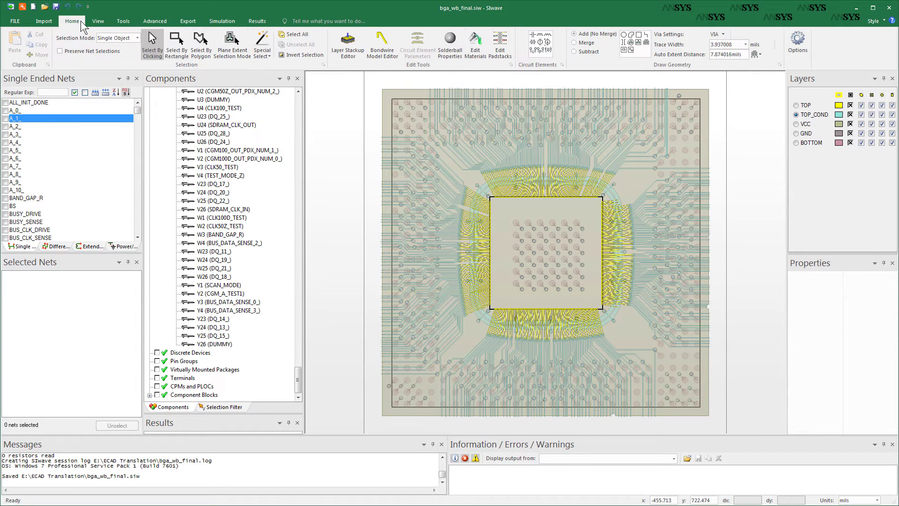
click(302, 37)
drag(137, 111, 139, 181)
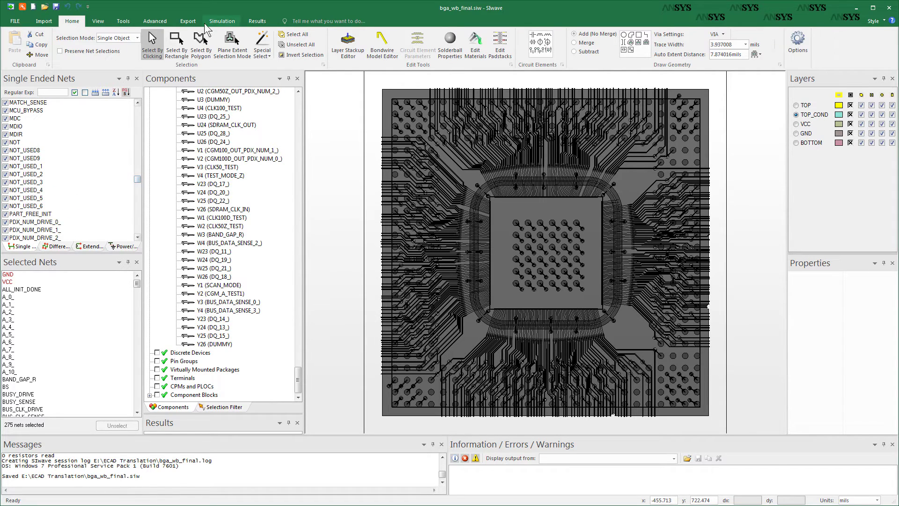
click(188, 21)
click(54, 42)
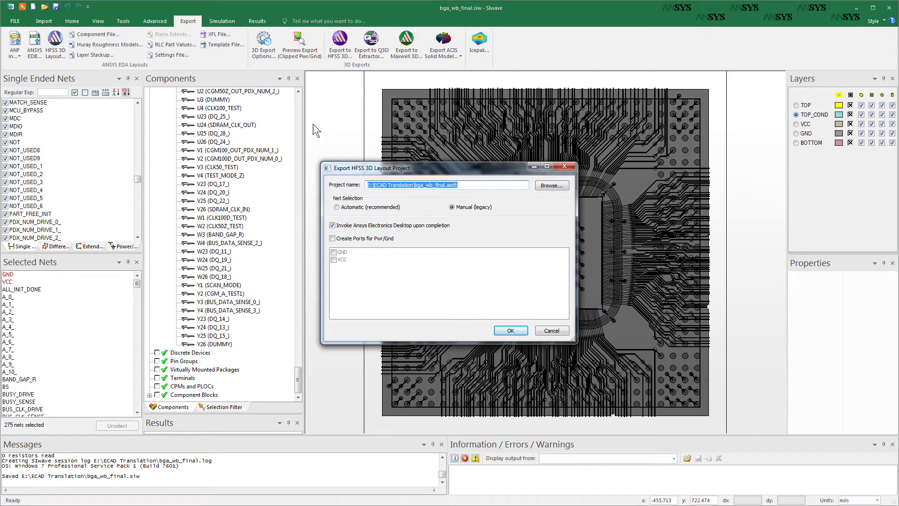
Name the export bga_wb_manual.aedt, keep Manual (legacy) nets, and confirm the export
click(446, 187)
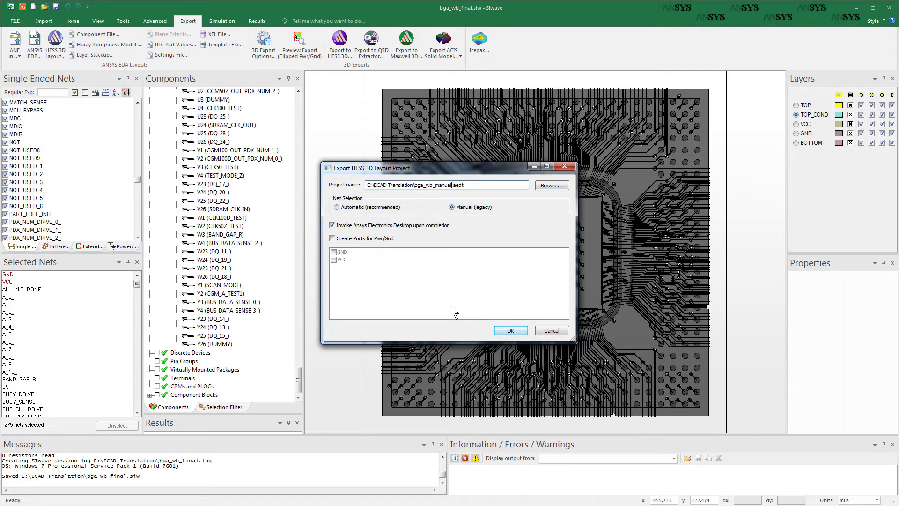
click(504, 330)
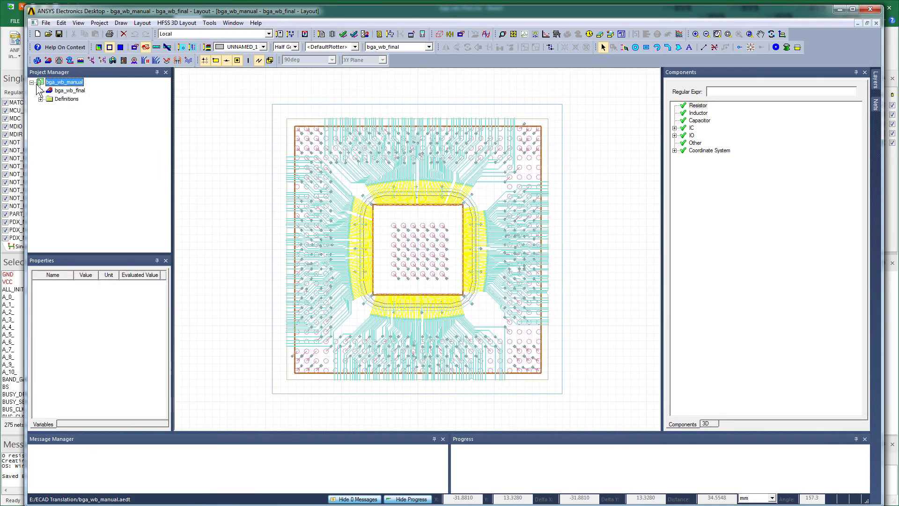
Expand the IC and IO component groups and list die D1's 388 pins
drag(166, 93, 167, 238)
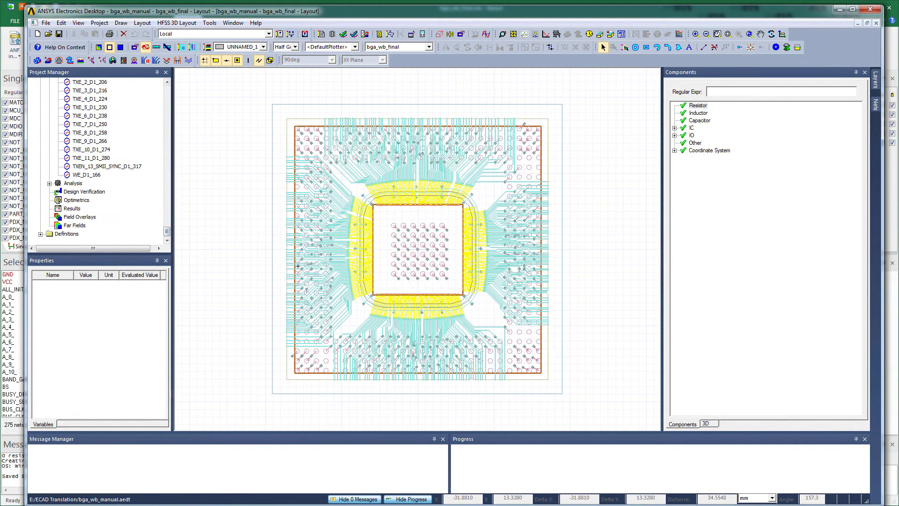
click(674, 128)
click(675, 151)
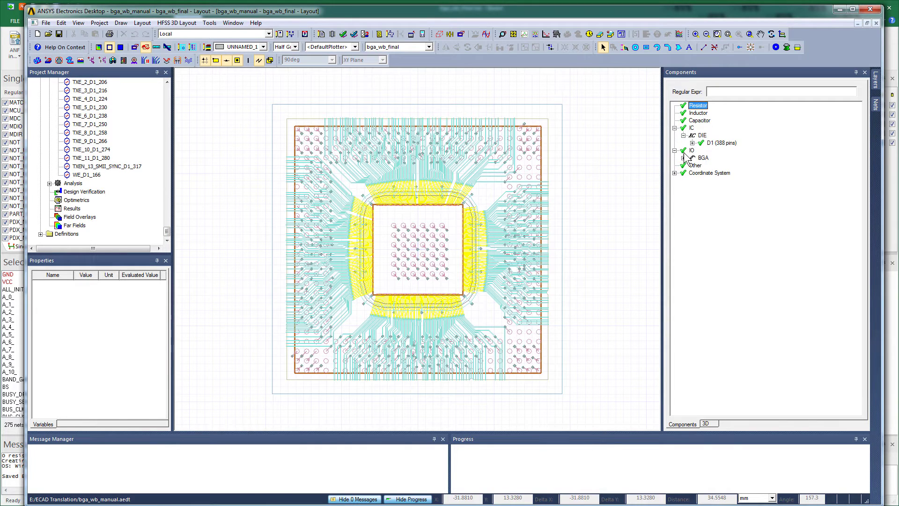
click(692, 143)
Inspect pins D1-190, D1-202 and D1-212 with their nets, then go to a new SIwave
drag(858, 123, 861, 221)
click(749, 262)
click(740, 367)
click(737, 240)
click(686, 196)
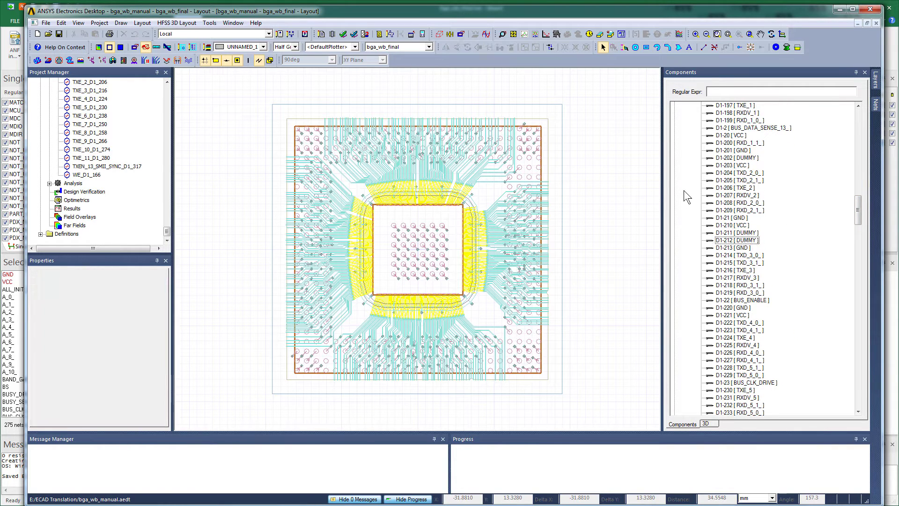
click(597, 153)
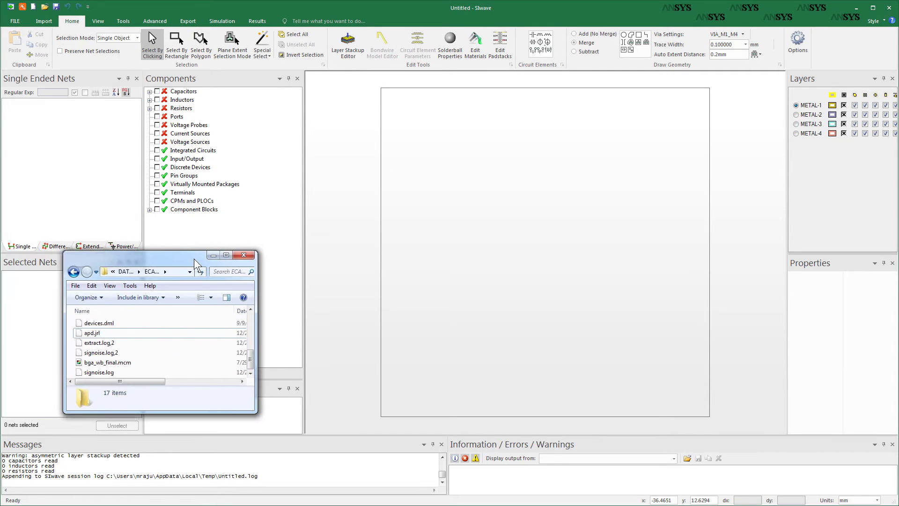
Drop bga_wb_final.mcm from Explorer onto SIwave to get its 266-net import list
click(145, 364)
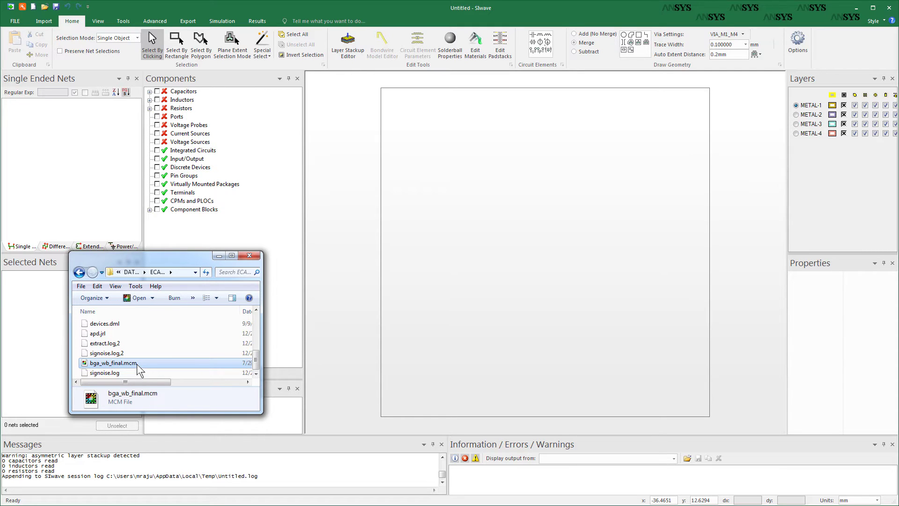
drag(139, 370, 478, 259)
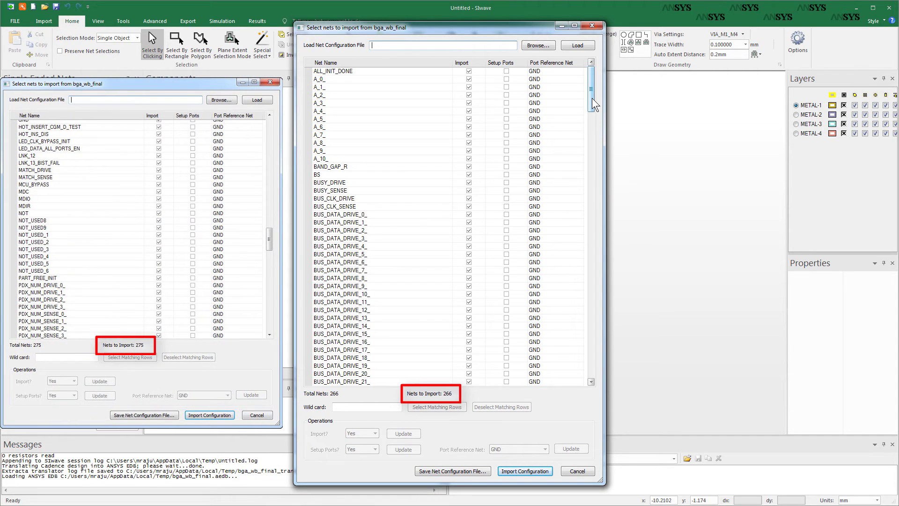
Review the 266-net list and import bga_wb_final with every net
drag(594, 104, 583, 423)
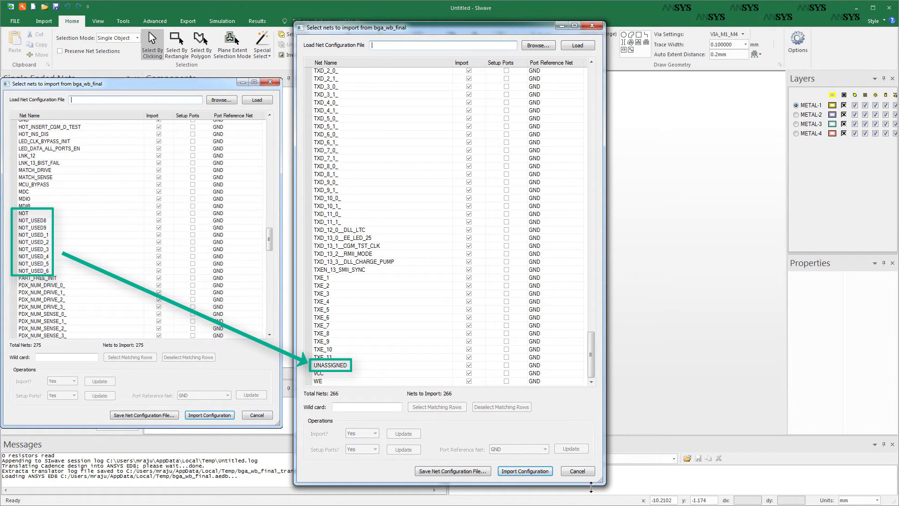
click(523, 471)
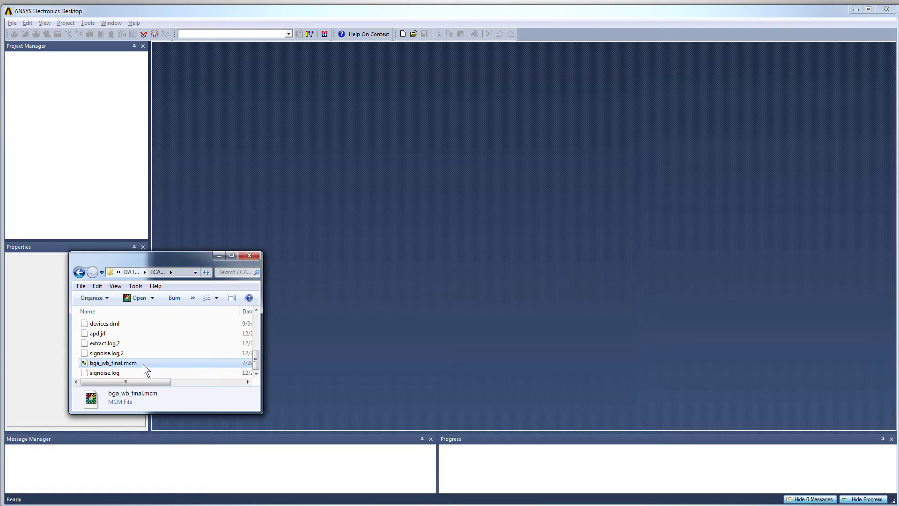
Drop bga_wb_final.mcm onto Electronics Desktop to open its Extracta Import net list
drag(142, 364, 448, 280)
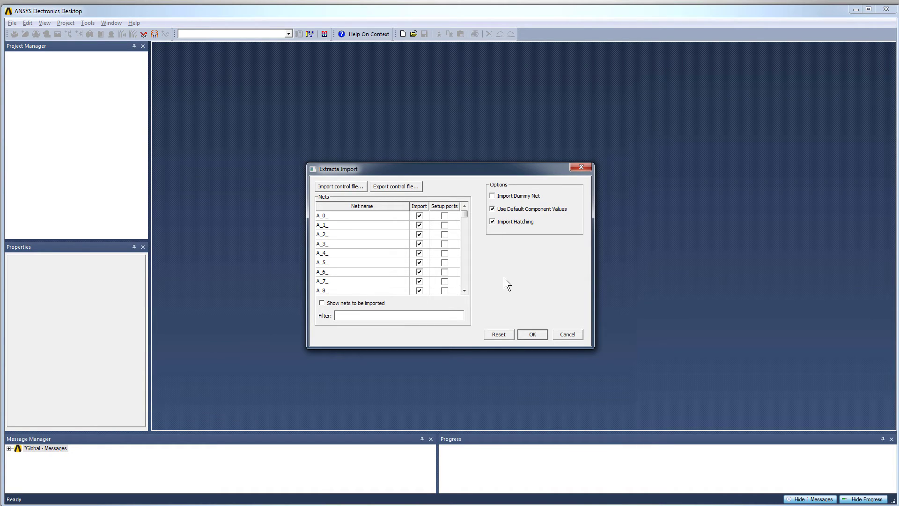
Check the Extracta net list and accept the import, creating project bga_wb_final7
drag(467, 214, 463, 287)
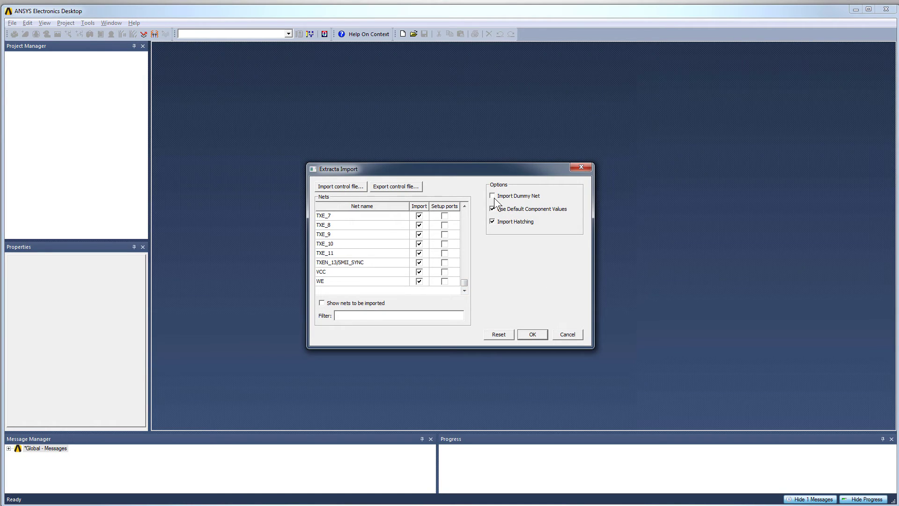
click(532, 334)
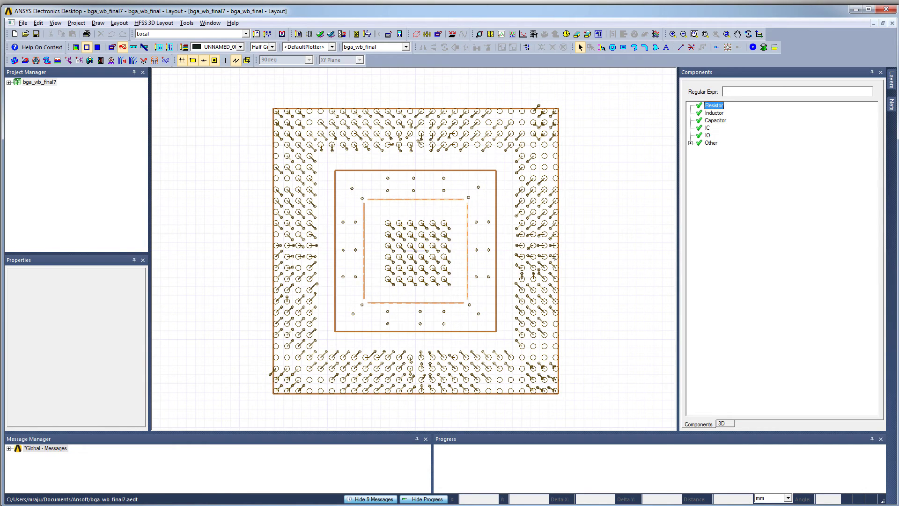
Expand the BGA and DIE components and the bga_wb_final7 project tree down to Analysis
click(690, 142)
click(699, 150)
click(699, 166)
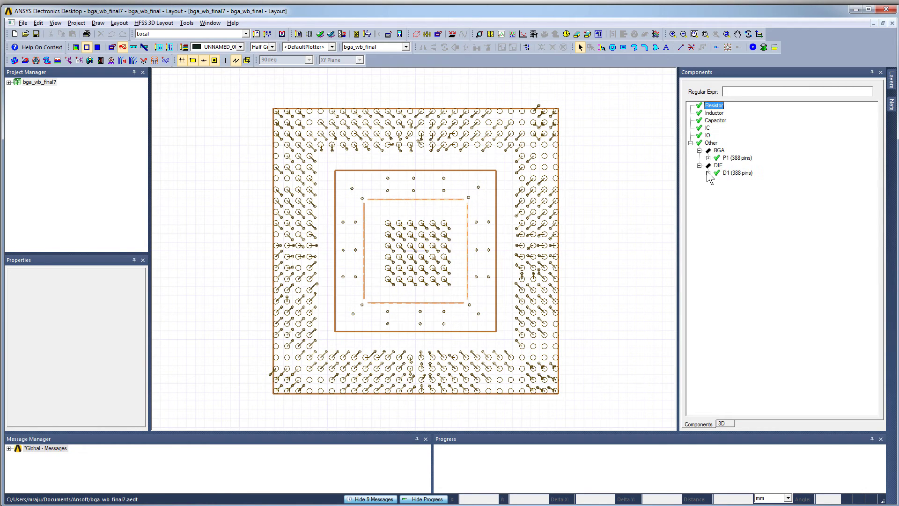
double_click(17, 83)
click(17, 90)
click(27, 125)
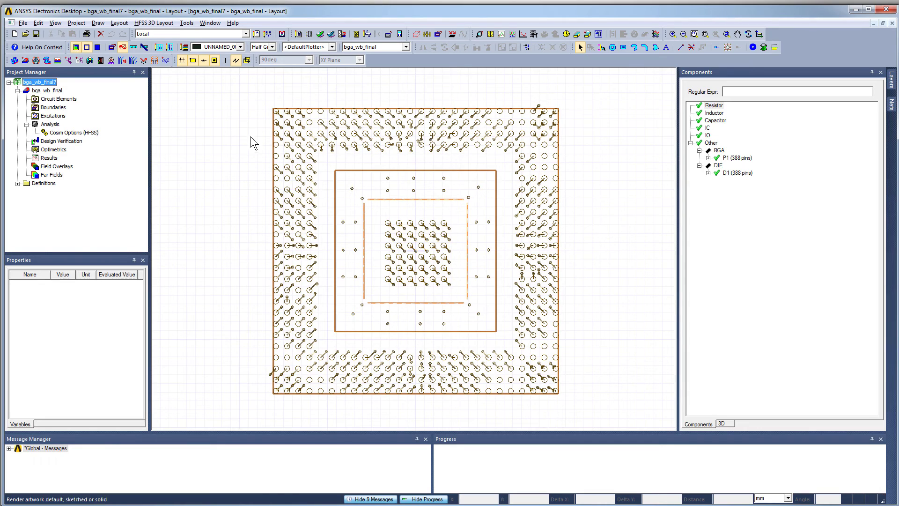
Toggle solid and outline drawing, make every layer visible, and set semi-transparent fill
click(97, 46)
click(87, 47)
click(892, 79)
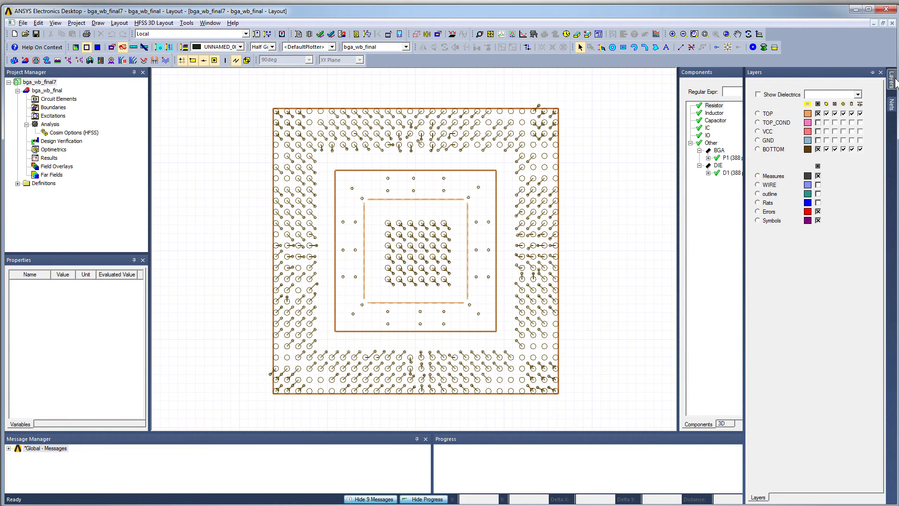
click(817, 104)
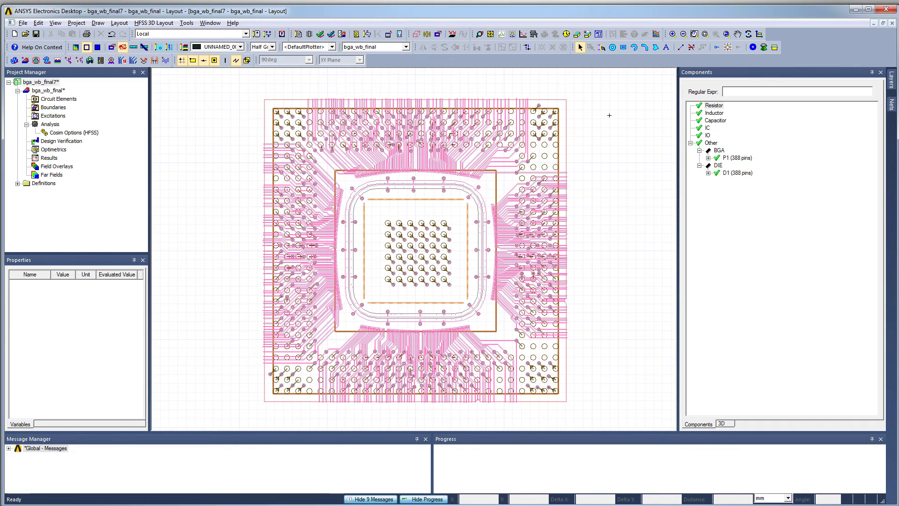
click(75, 47)
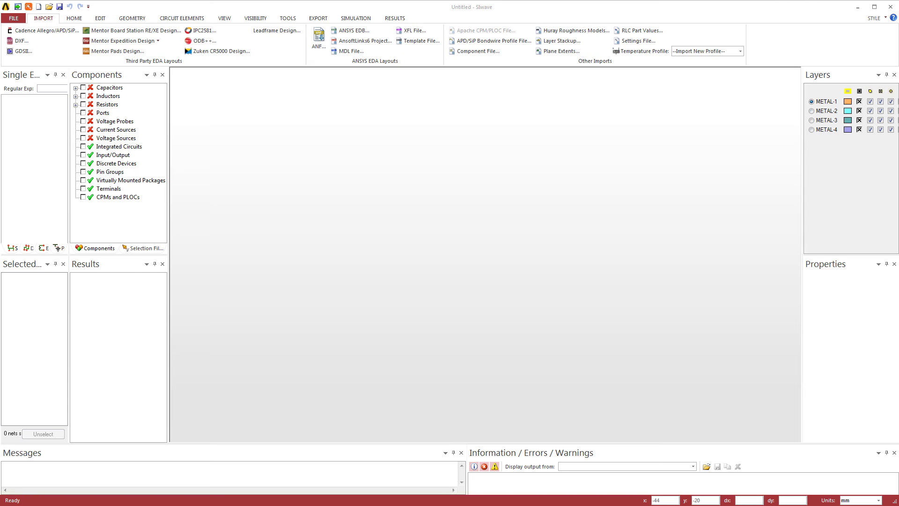
Import 5496_1280565_REV-1.0_011112.brd into SIwave with all 1406 nets, skipping the save prompt
drag(0, 293, 122, 282)
drag(115, 355, 387, 355)
click(439, 280)
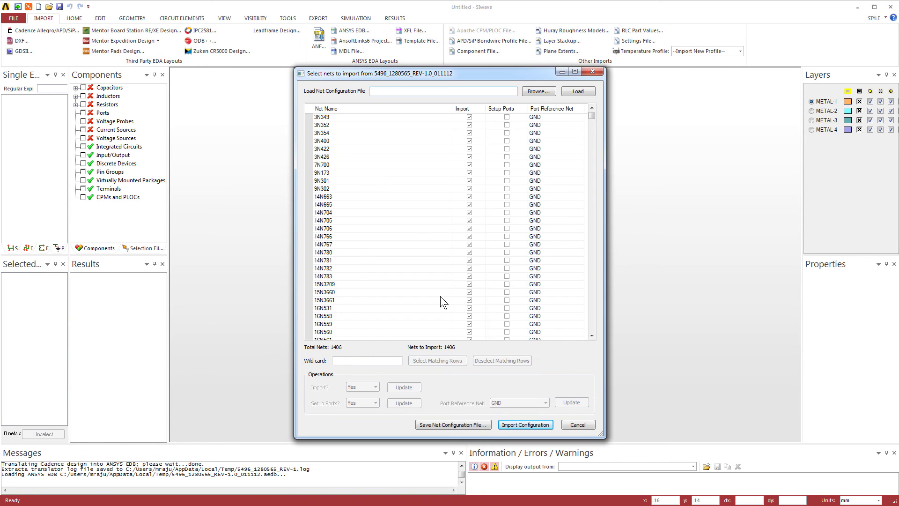
click(527, 426)
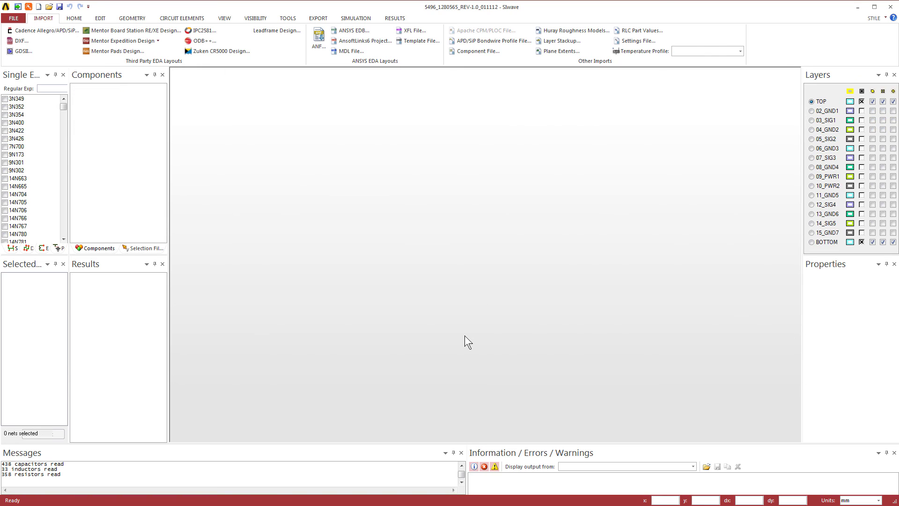